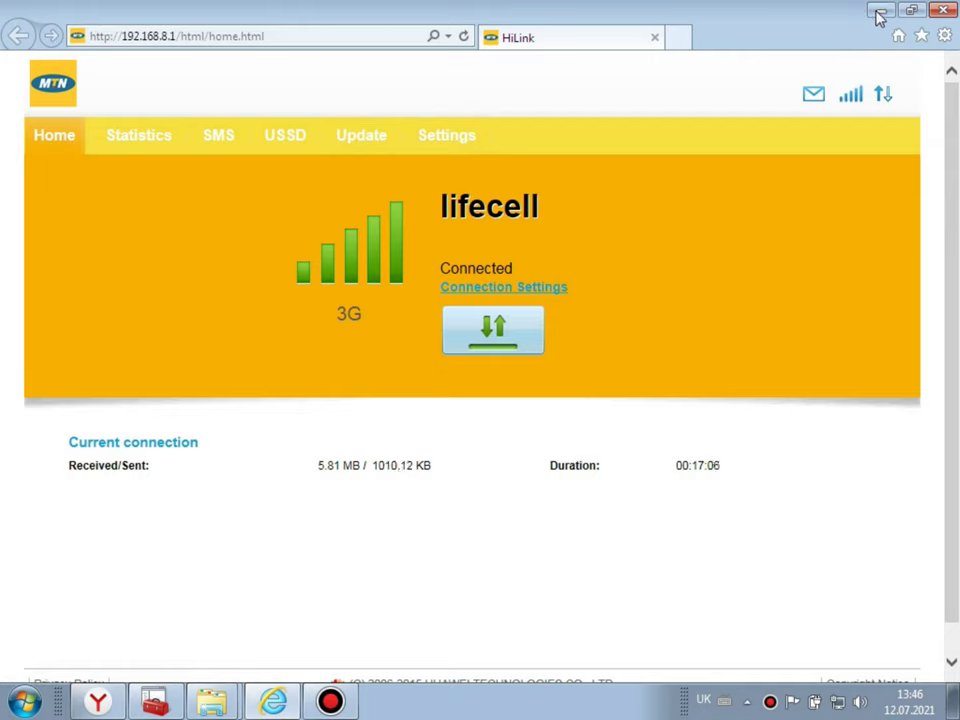
Minimize the browser and open the Windows services console by running services.msc.
left_click(880, 12)
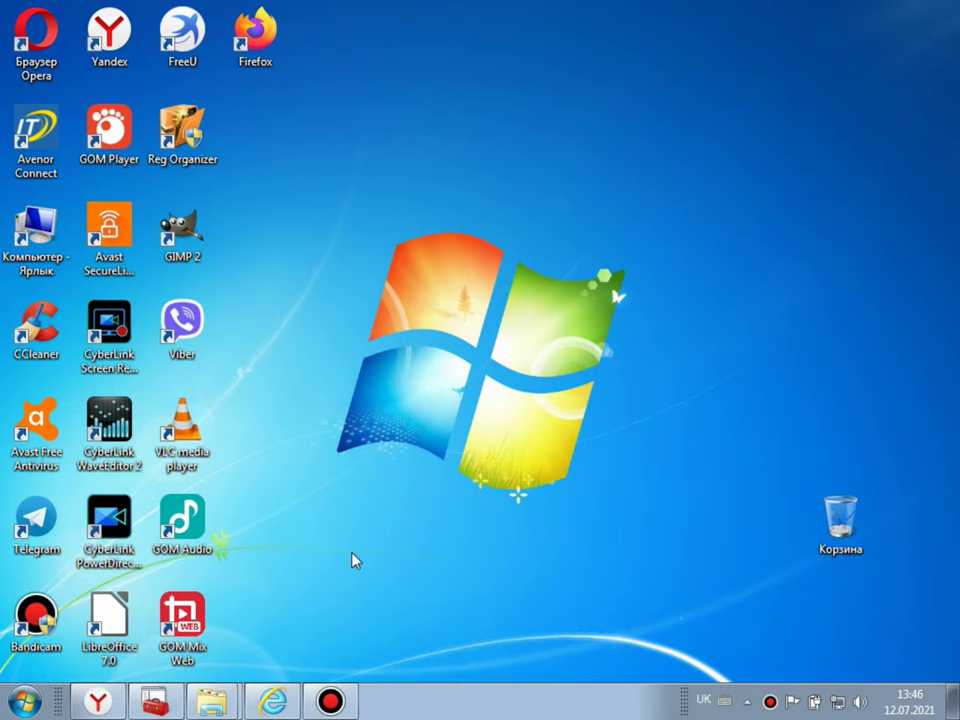
key("super+r")
key("super+c")
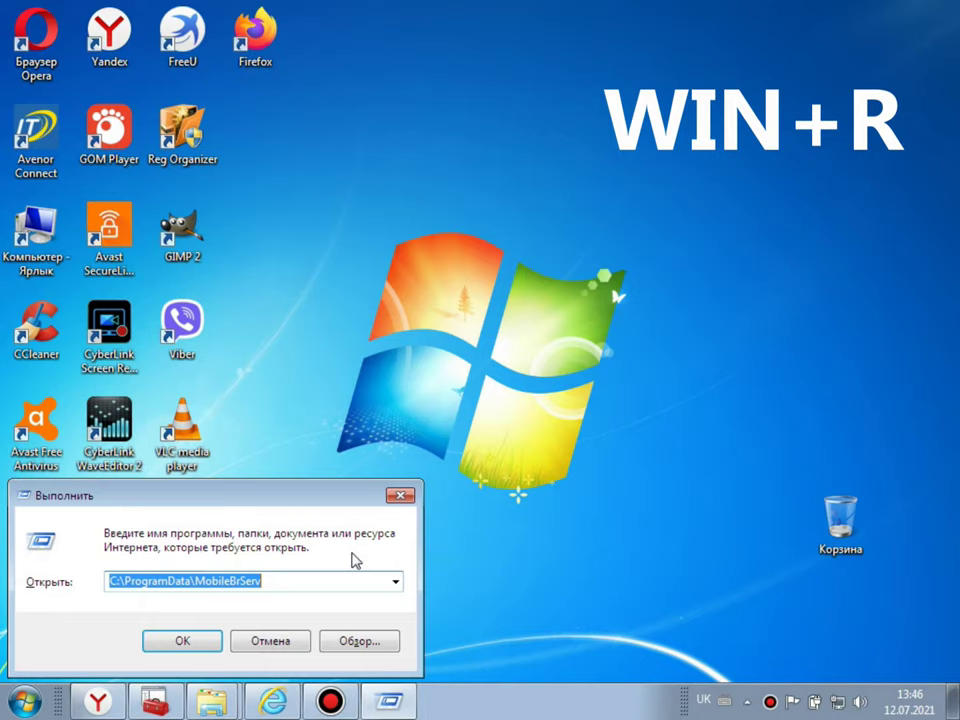
key("BackSpace")
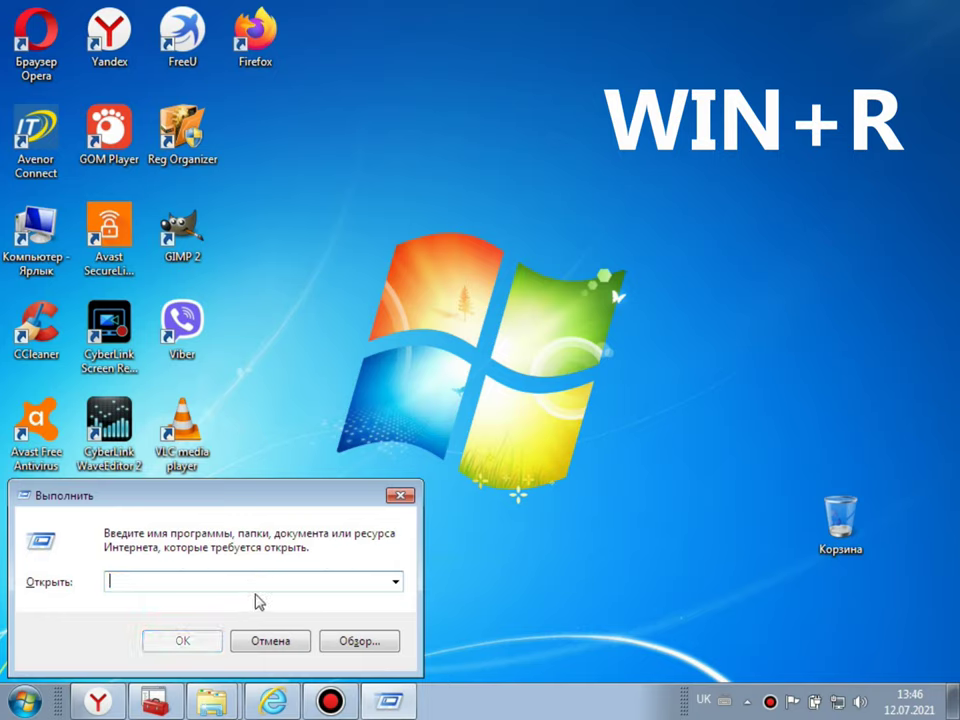
type("services.msc")
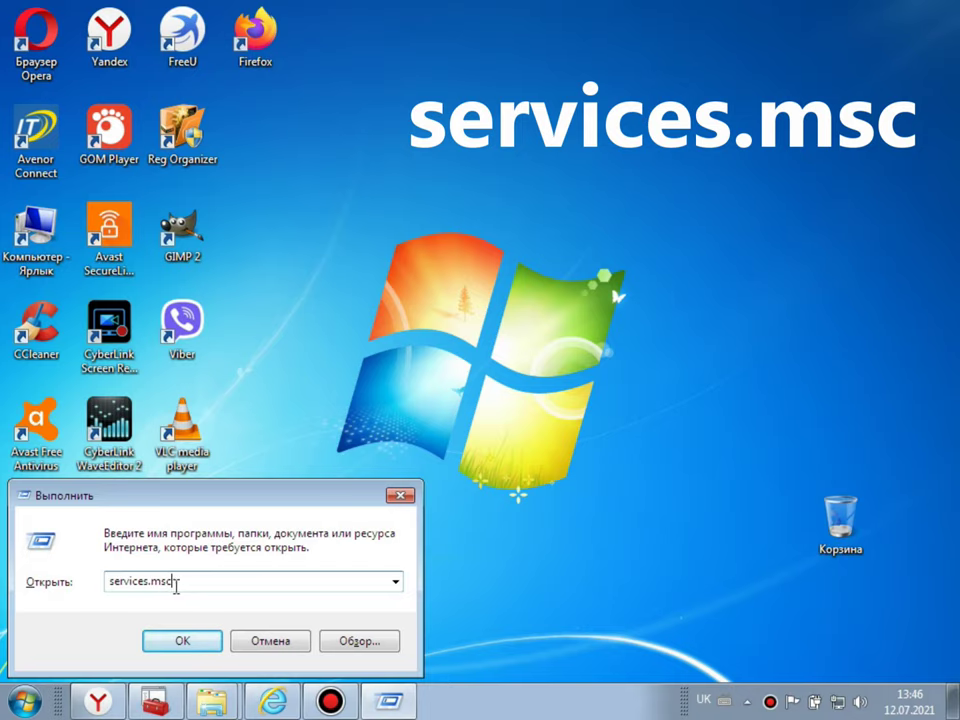
left_click(182, 638)
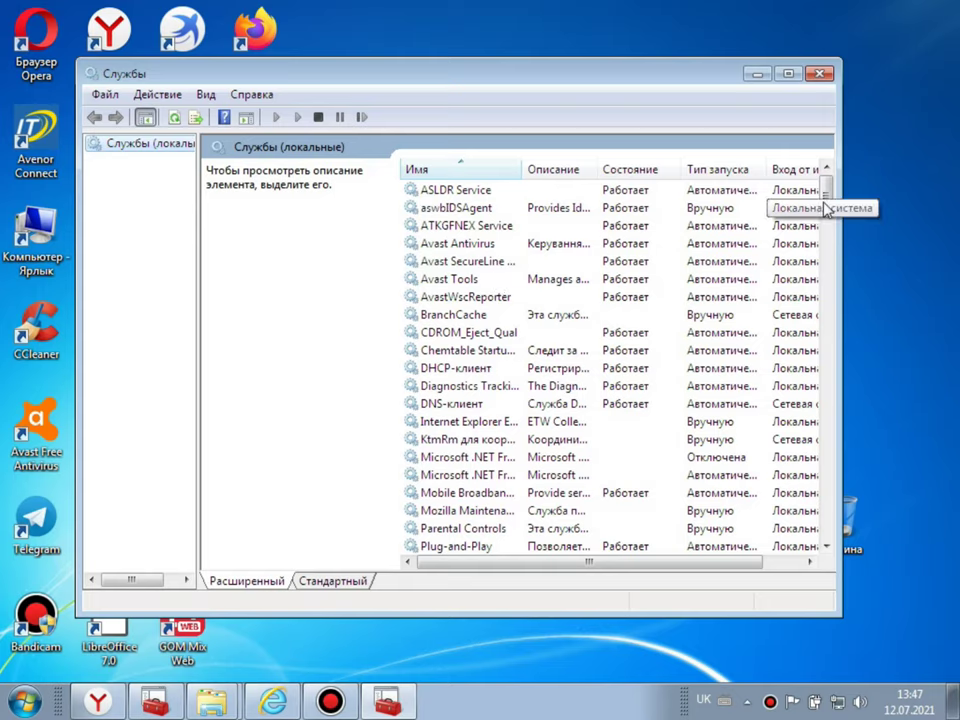
Stop the Mobile Broadband HL Service and minimize the services window.
left_click_drag(825, 188, 827, 217)
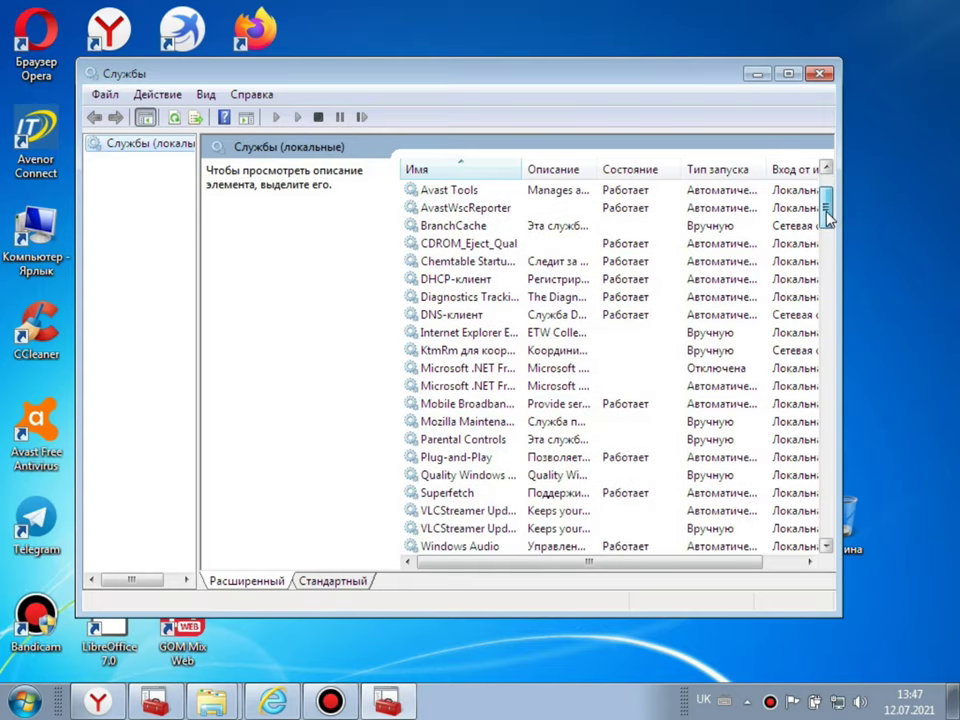
left_click(450, 408)
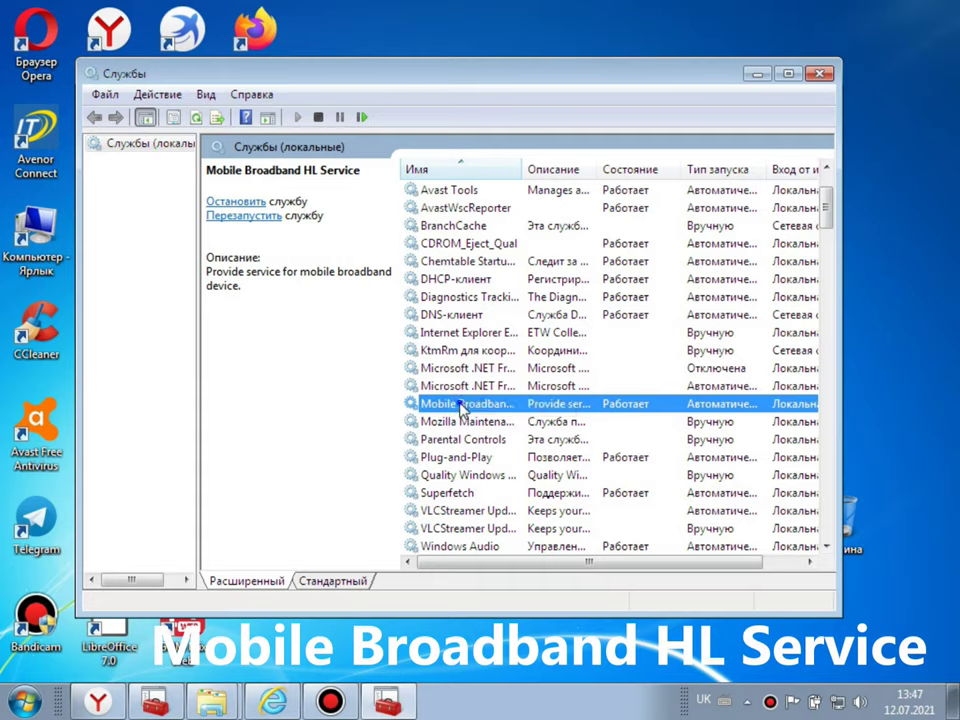
right_click(462, 410)
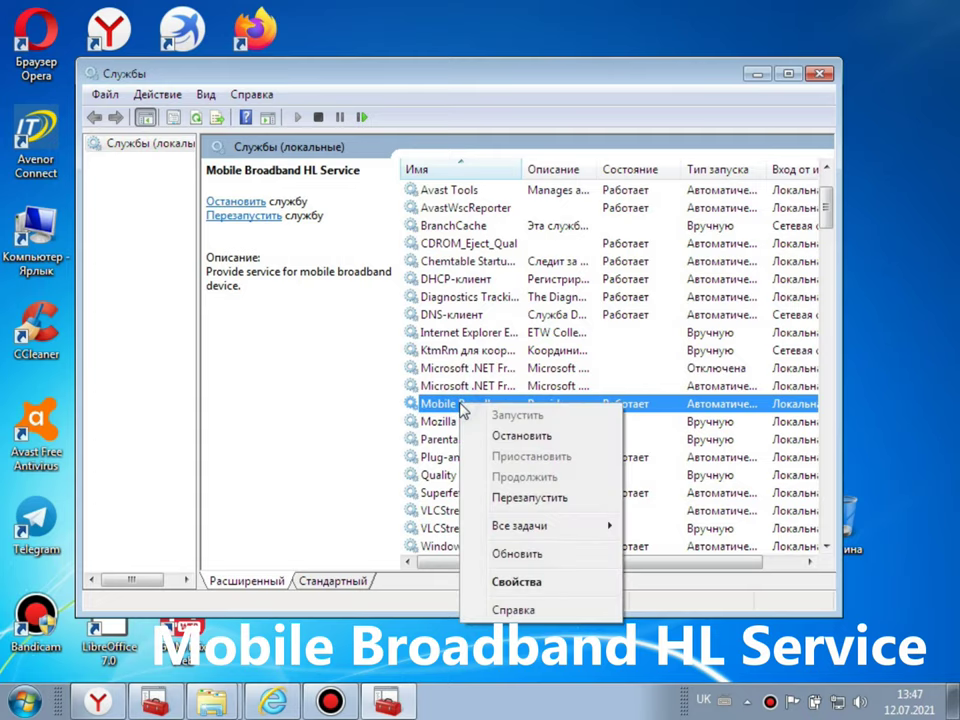
left_click(514, 438)
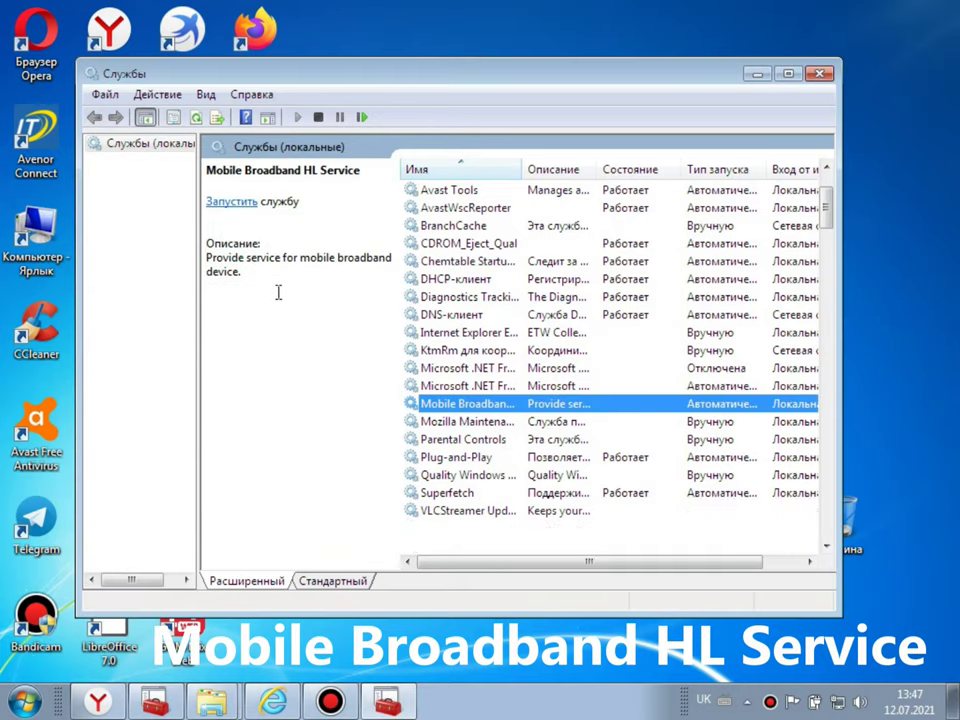
left_click(757, 76)
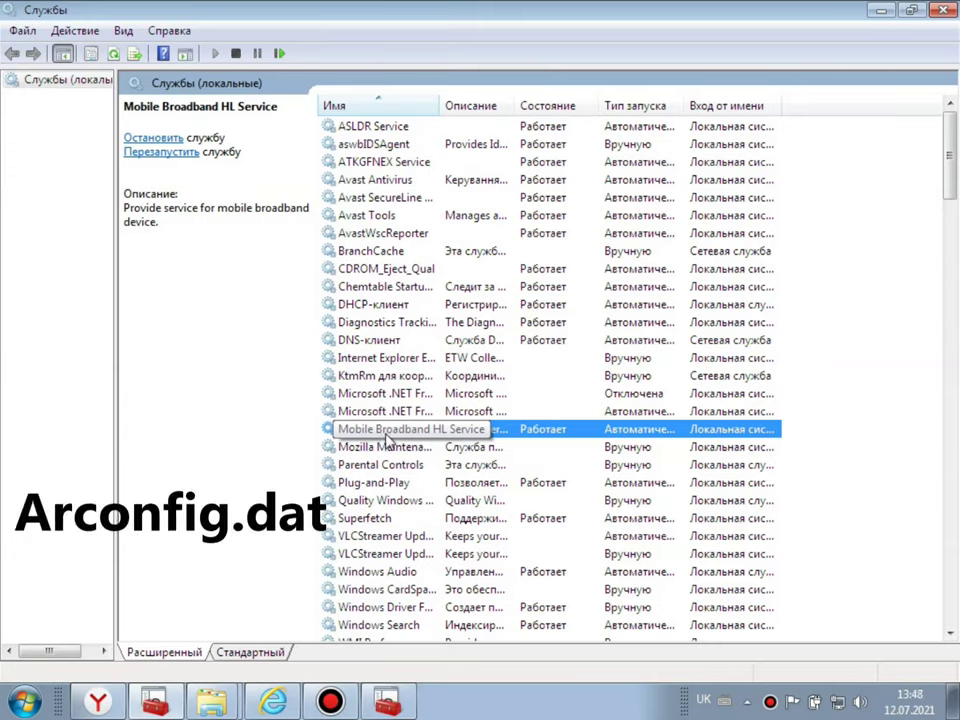
Open the properties of Mobile Broadband HL Service and copy the folder path C:\ProgramData\MobileBrServ from its executable file path.
right_click(386, 438)
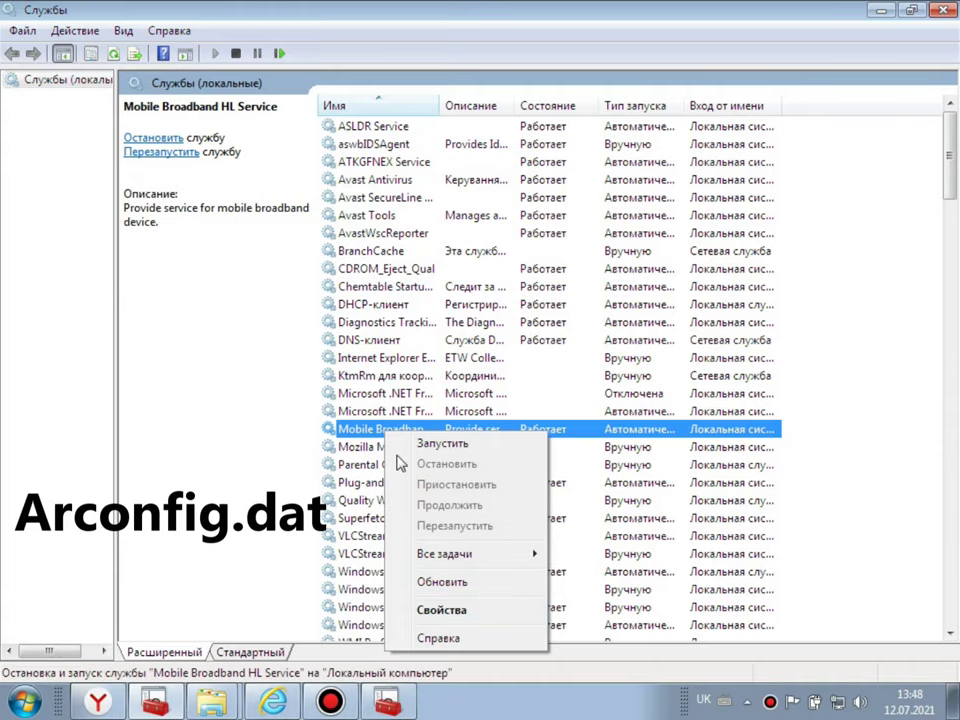
left_click(441, 609)
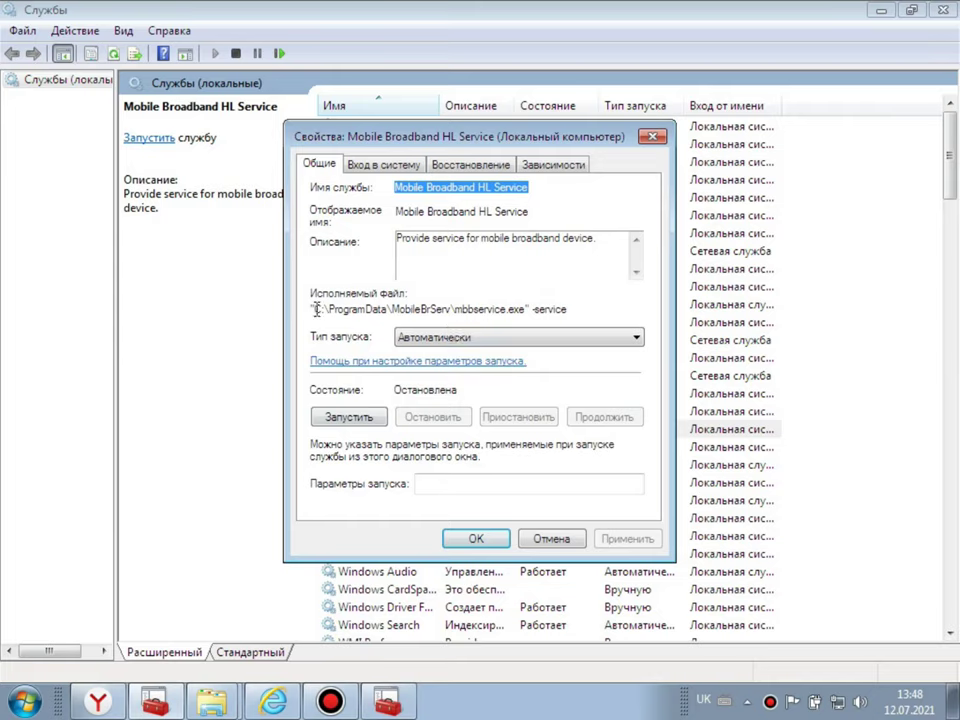
left_click_drag(314, 309, 406, 308)
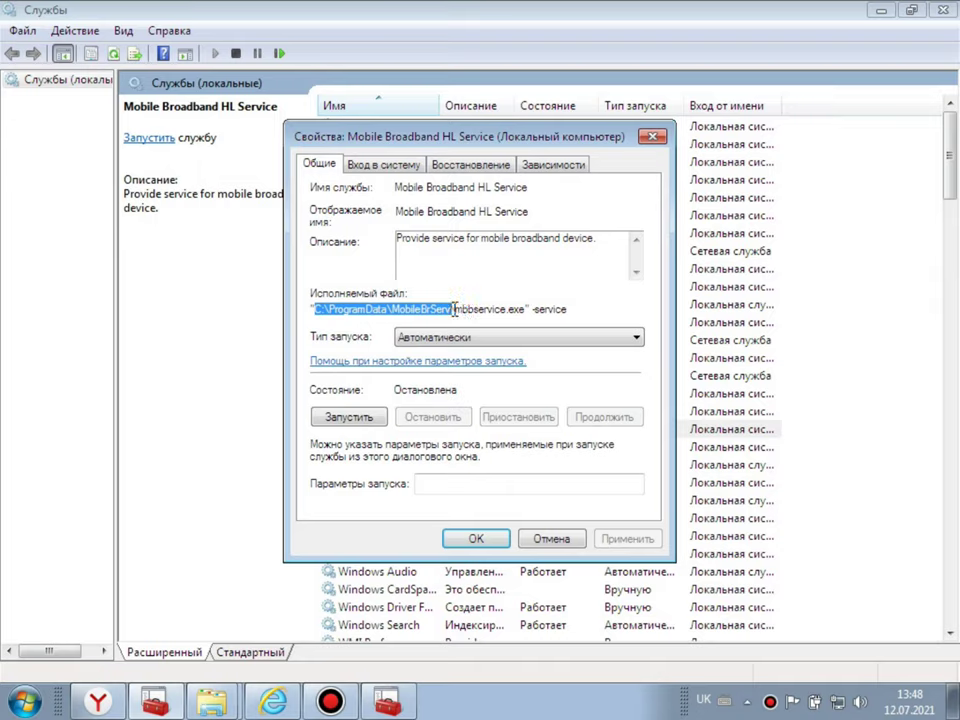
right_click(437, 315)
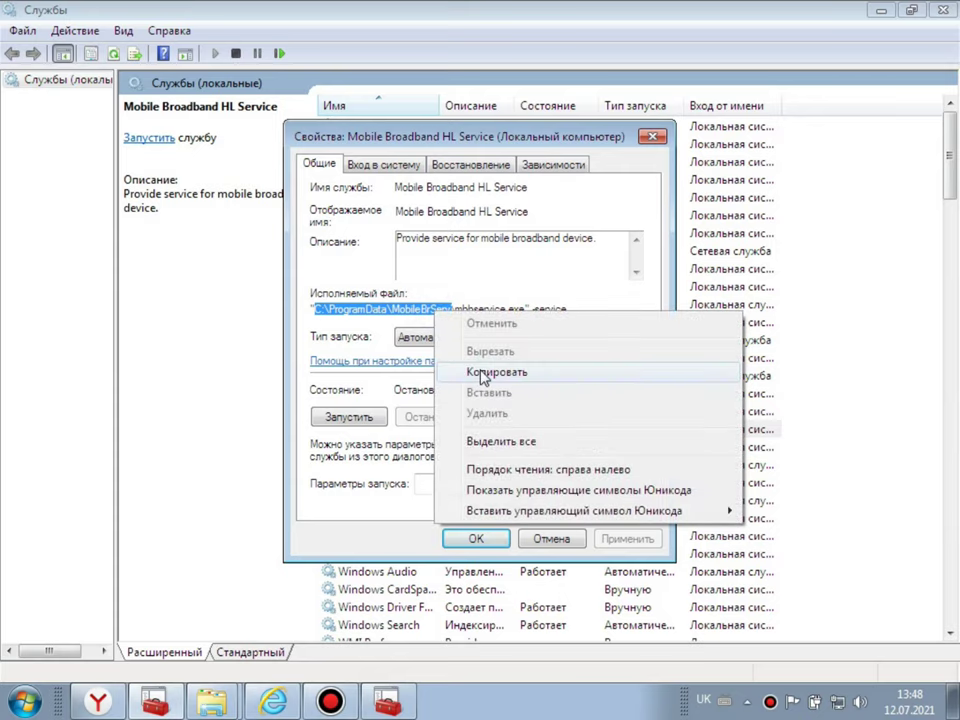
left_click(481, 373)
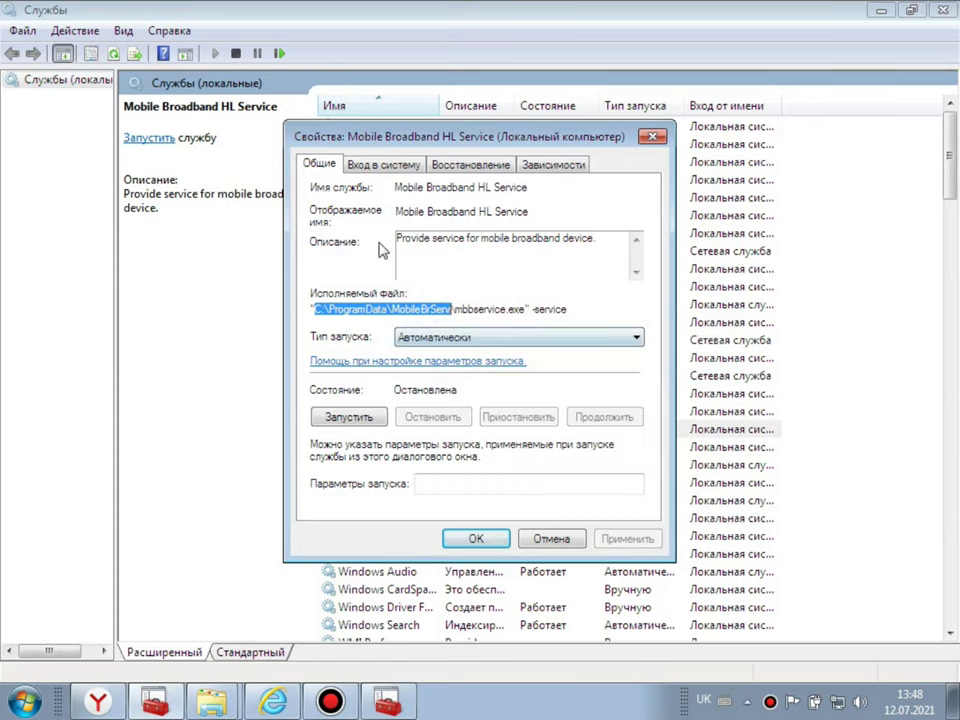
Find the copied path C:\ProgramData\MobileBrServ through the Windows search and open the MobileBrServ folder.
left_click(24, 701)
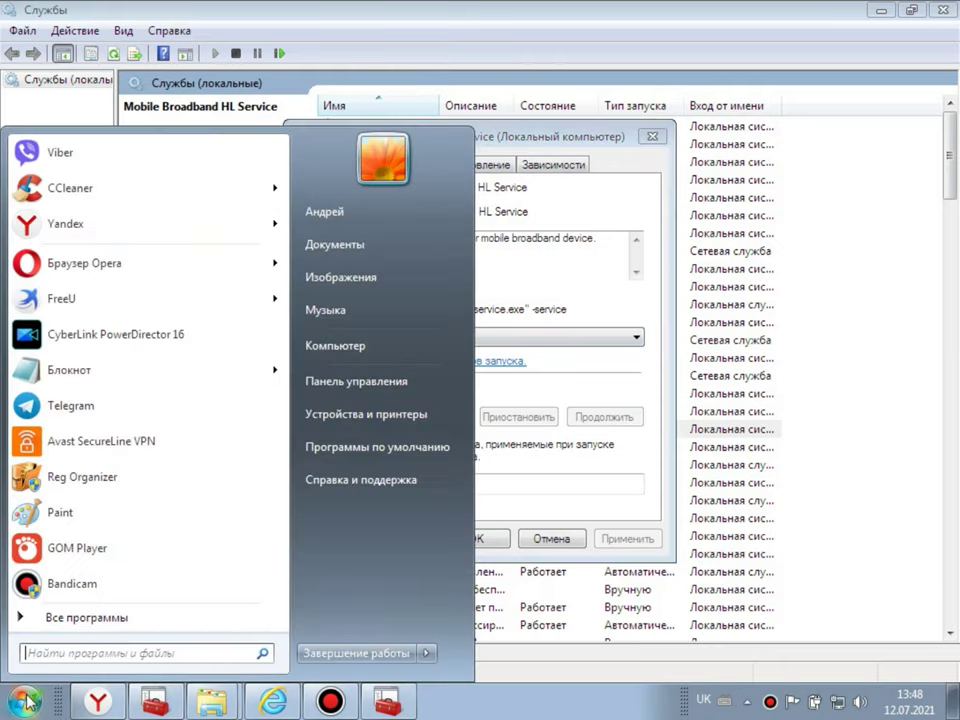
right_click(46, 658)
left_click(82, 592)
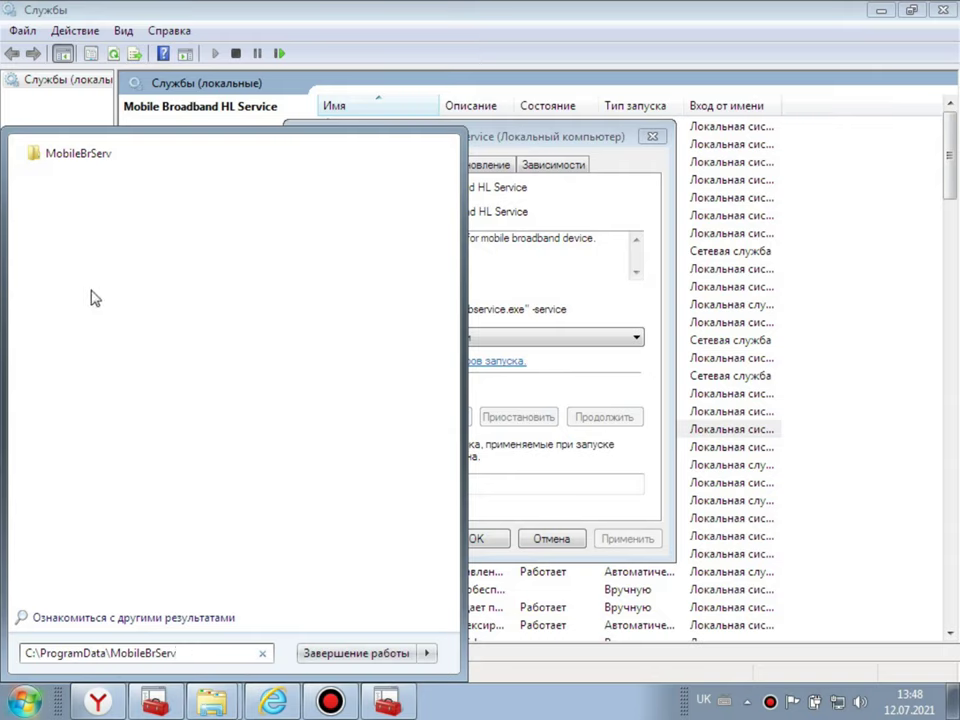
left_click(66, 160)
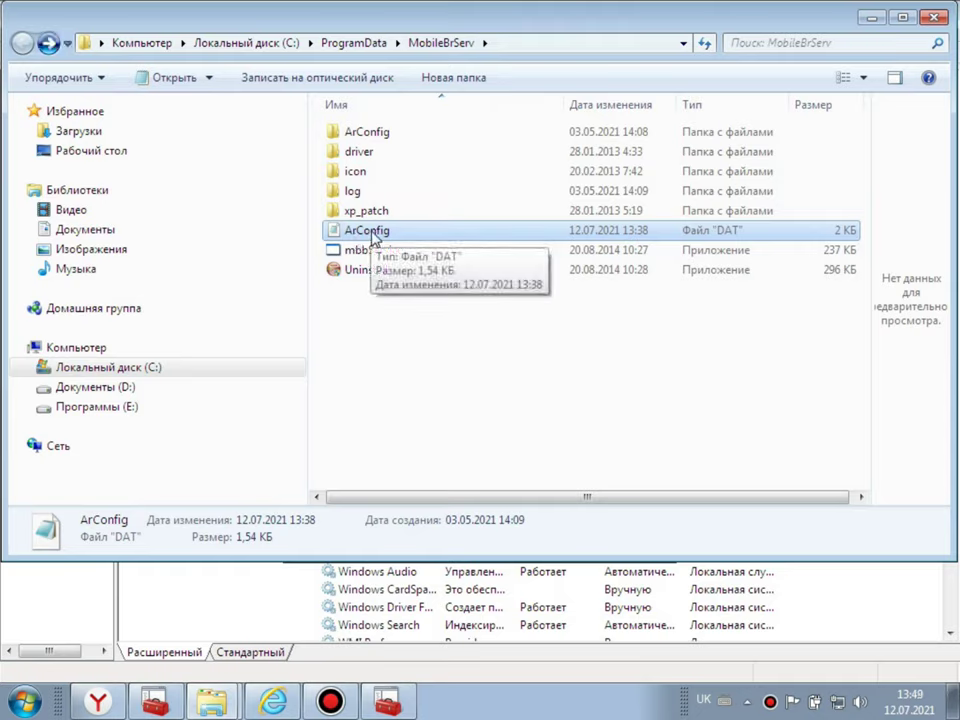
Check in the security permissions of the ArConfig.dat file that the Пользователи group is allowed full access (Полный доступ).
right_click(372, 240)
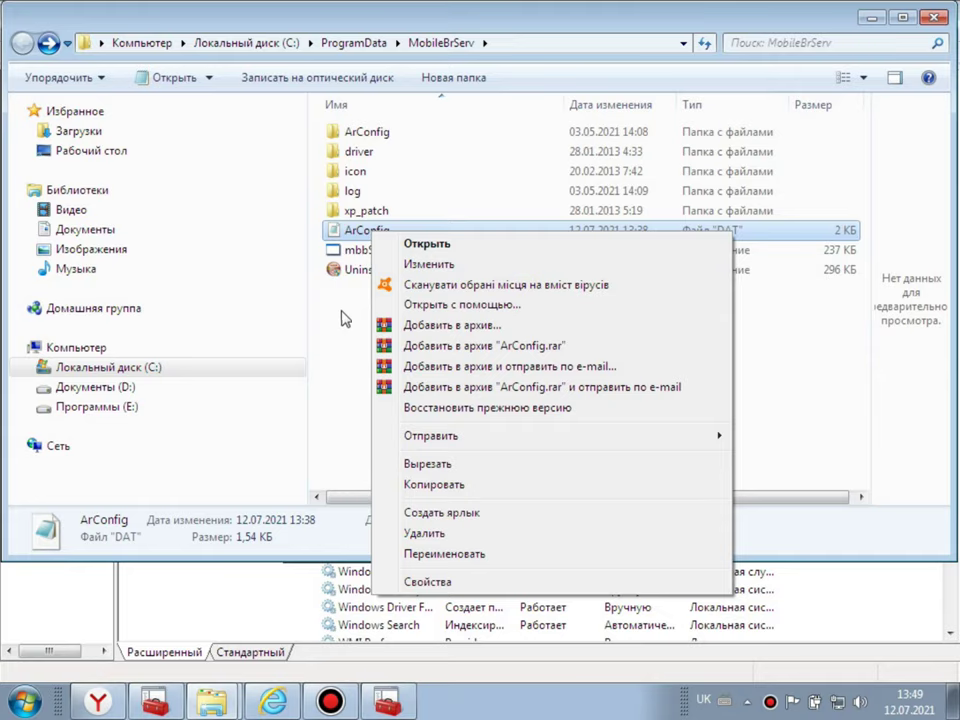
right_click(353, 236)
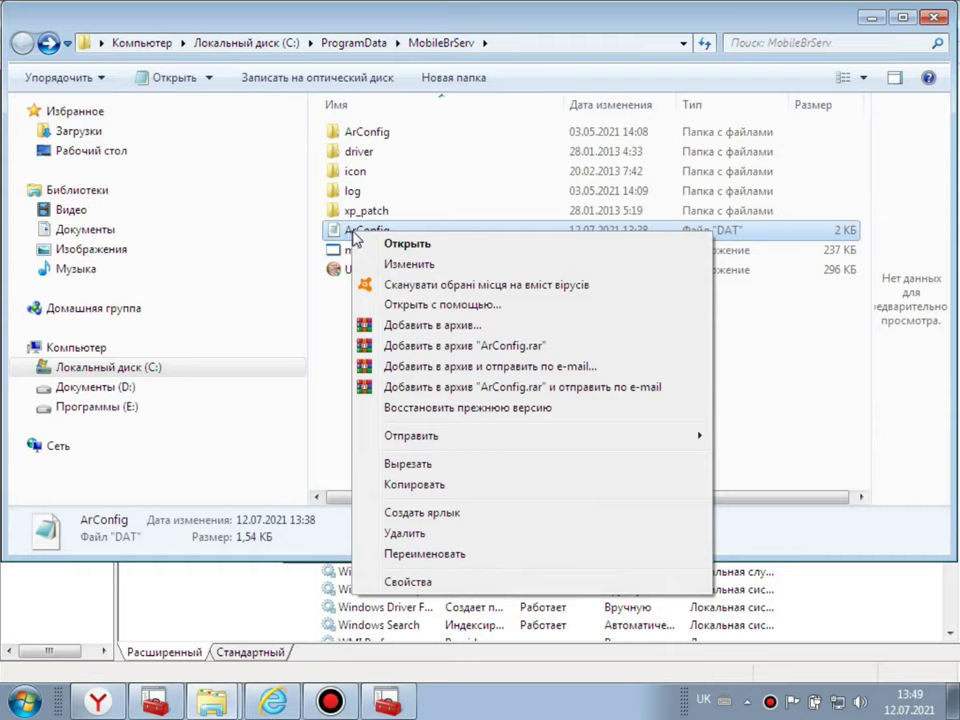
left_click(410, 581)
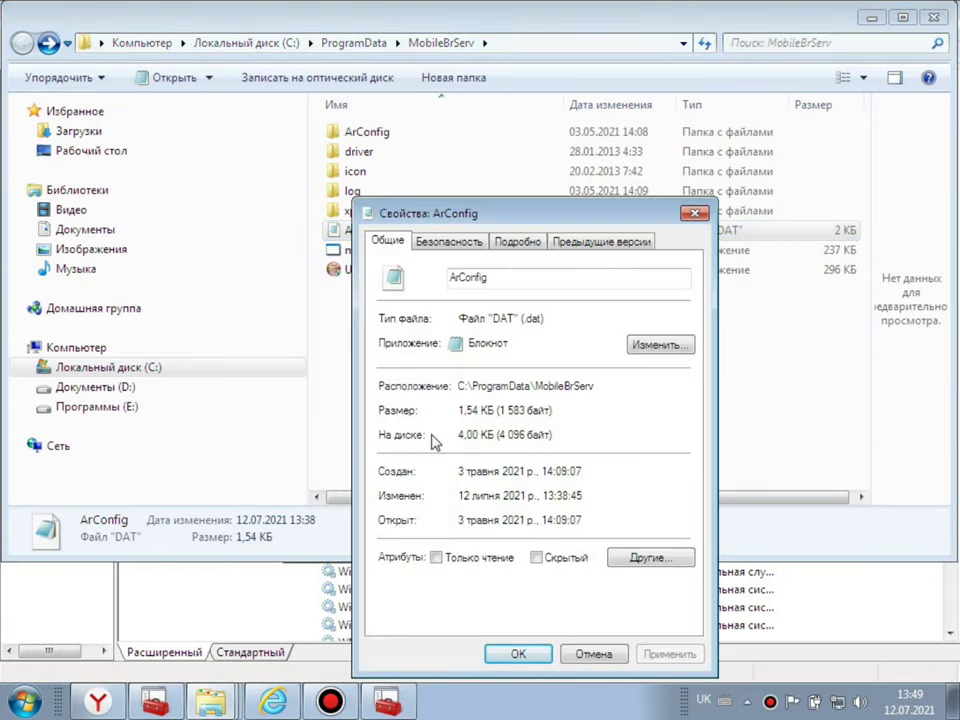
left_click(444, 246)
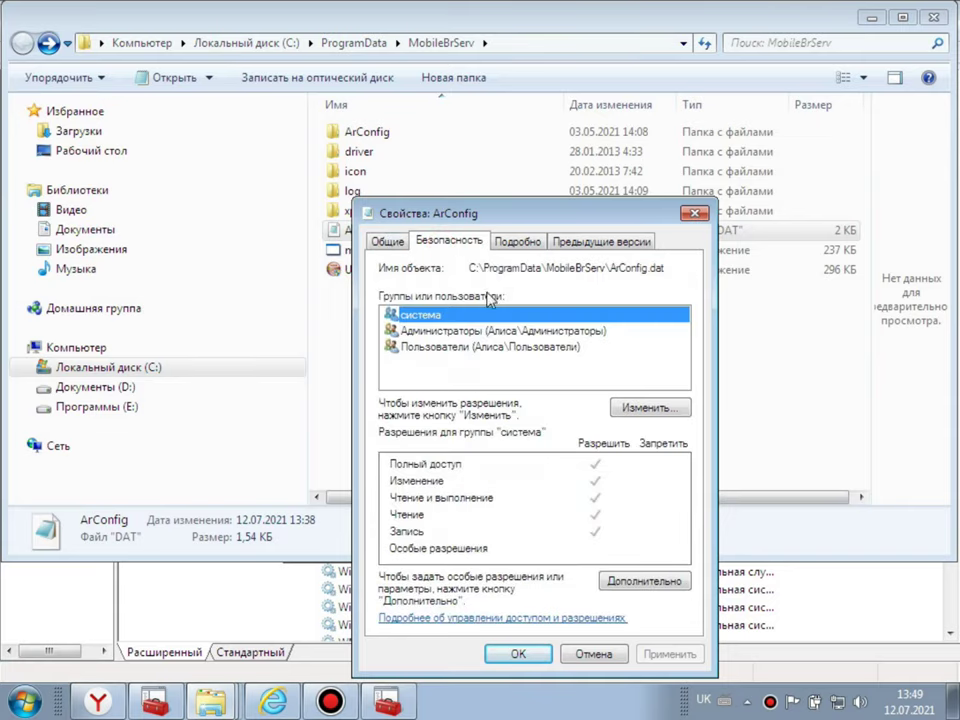
left_click(432, 347)
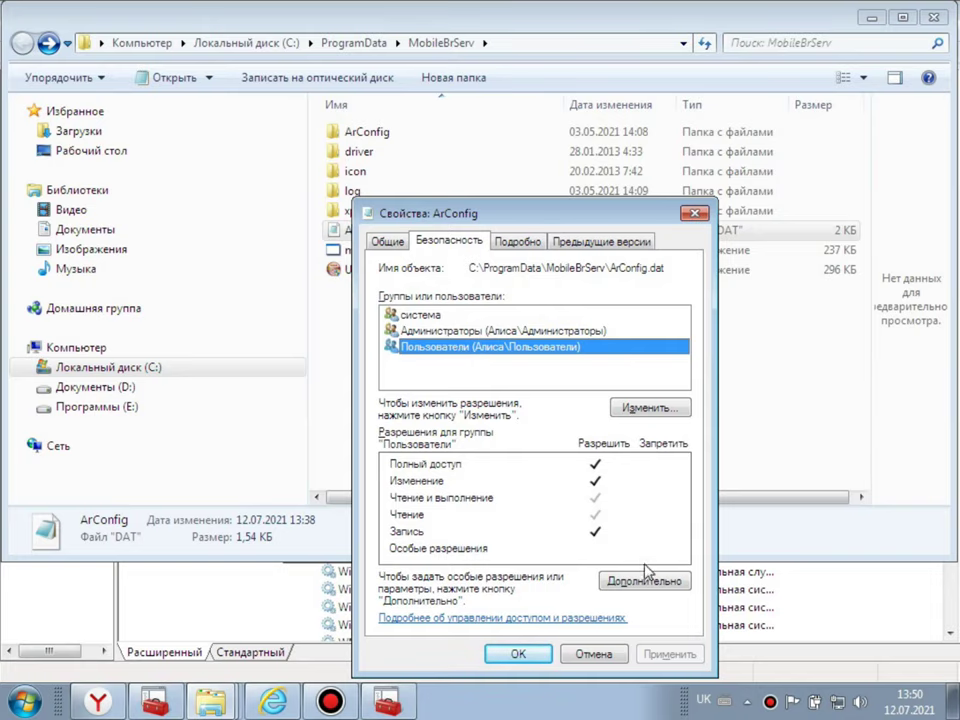
left_click(648, 410)
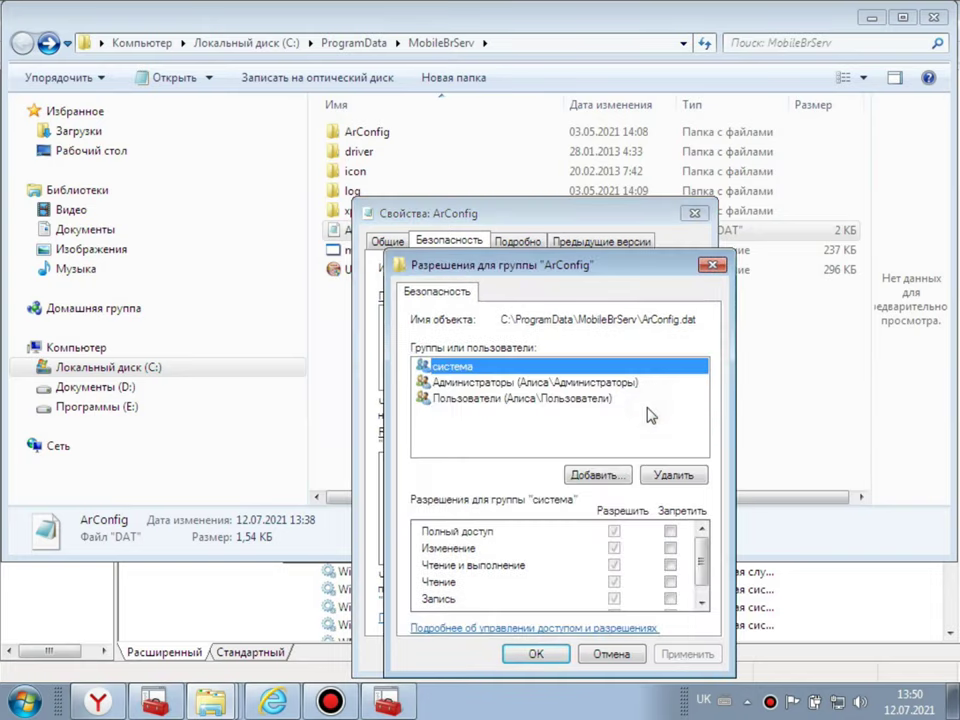
left_click(520, 398)
mouse_move(699, 531)
left_mouse_down()
mouse_move(700, 568)
mouse_move(700, 546)
left_mouse_up()
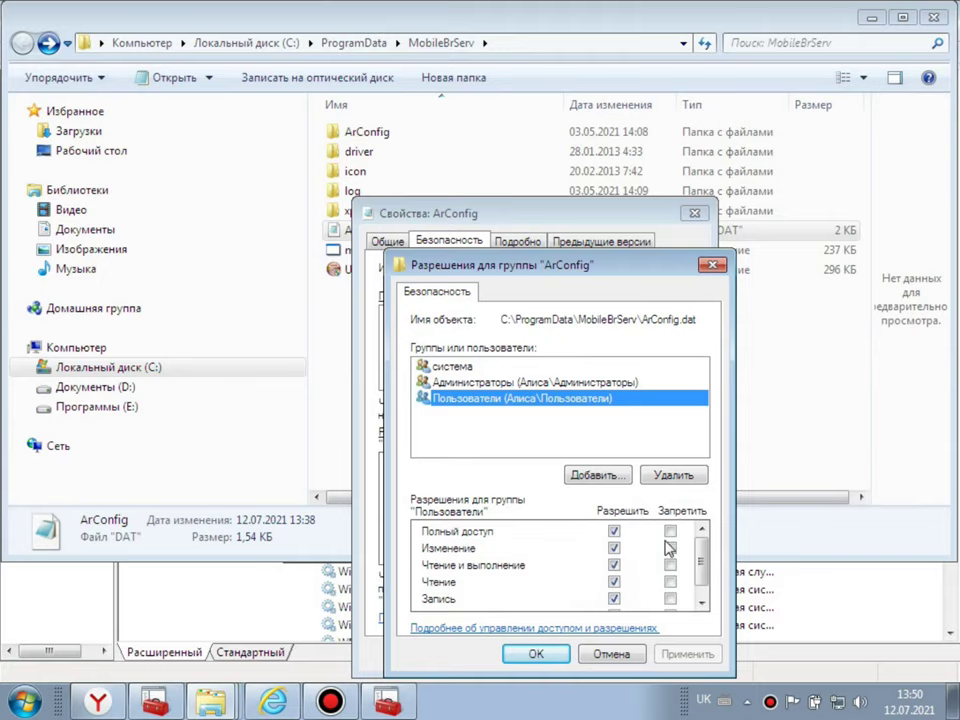
left_click(529, 652)
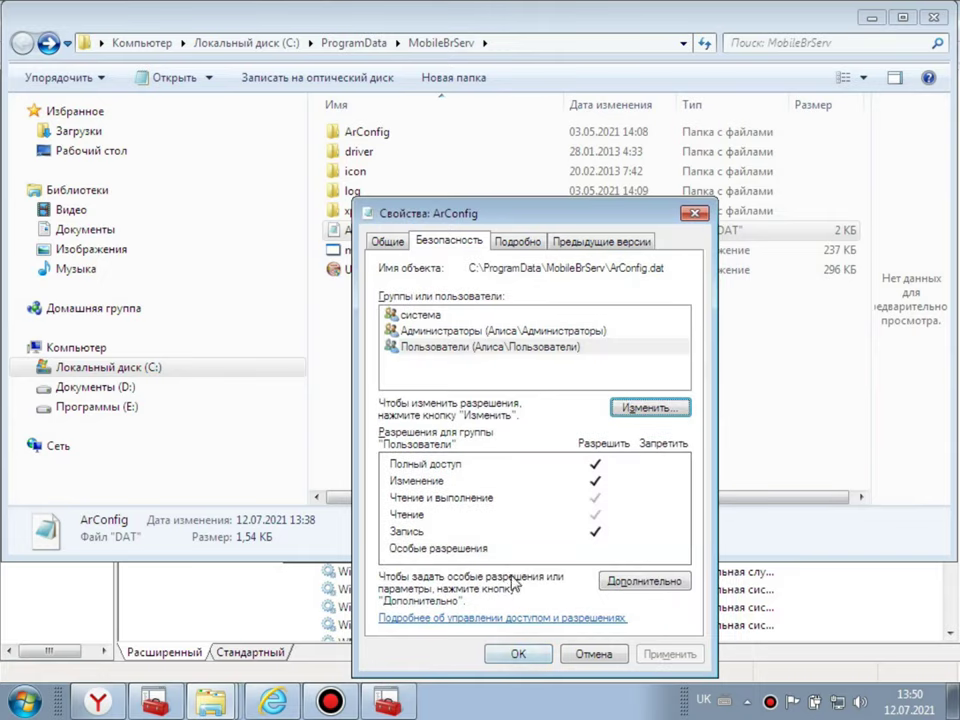
left_click(515, 655)
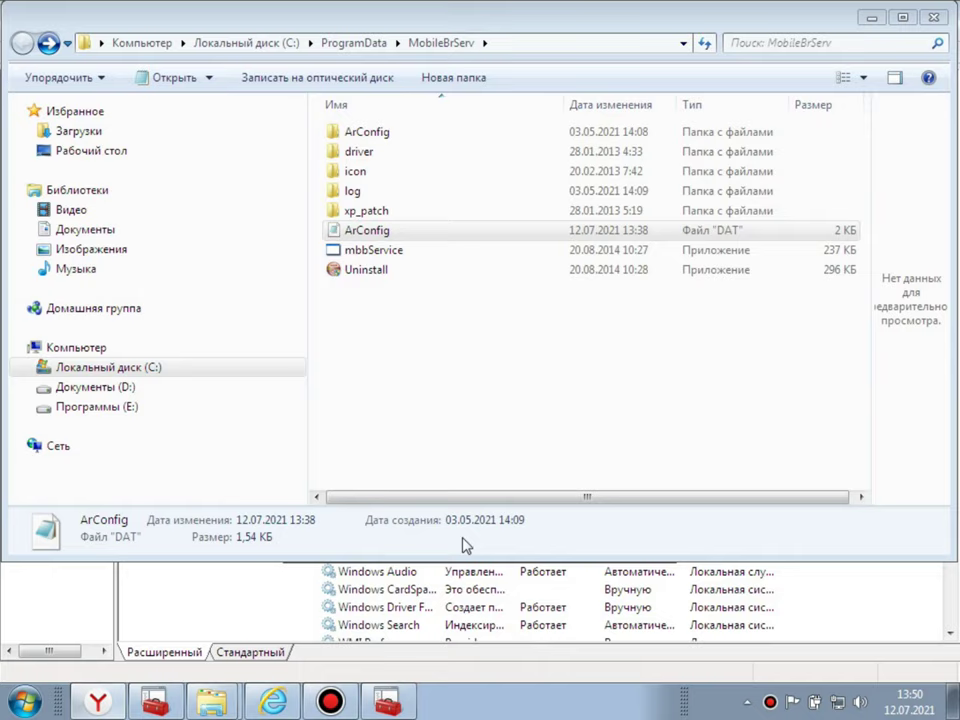
Open the ArConfig.dat file with the Блокнот program.
double_click(363, 231)
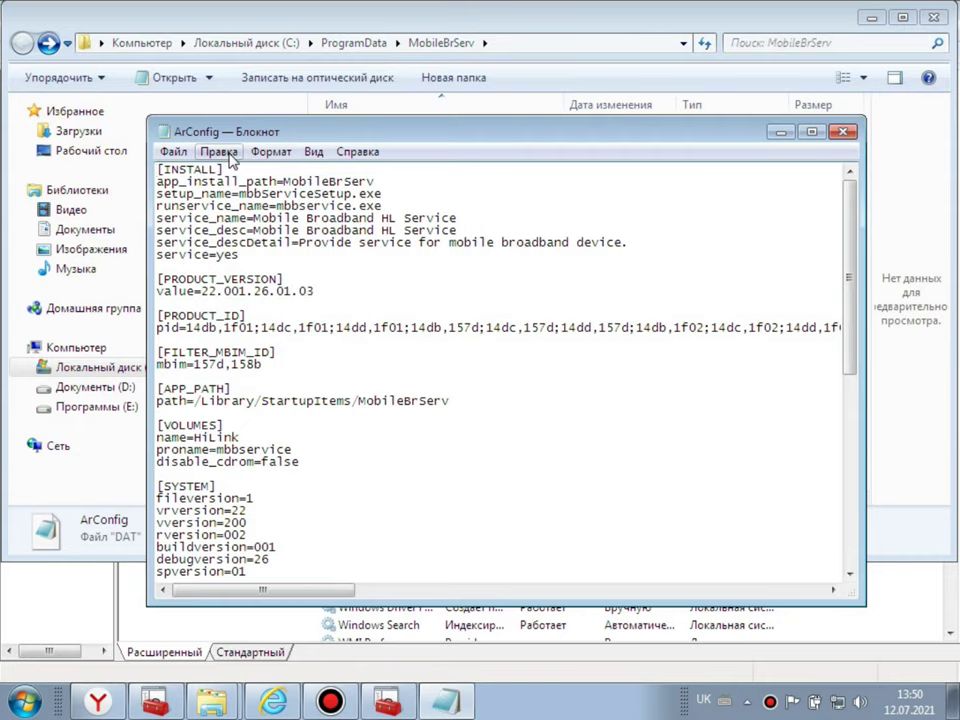
key("alt+F4")
right_click(361, 234)
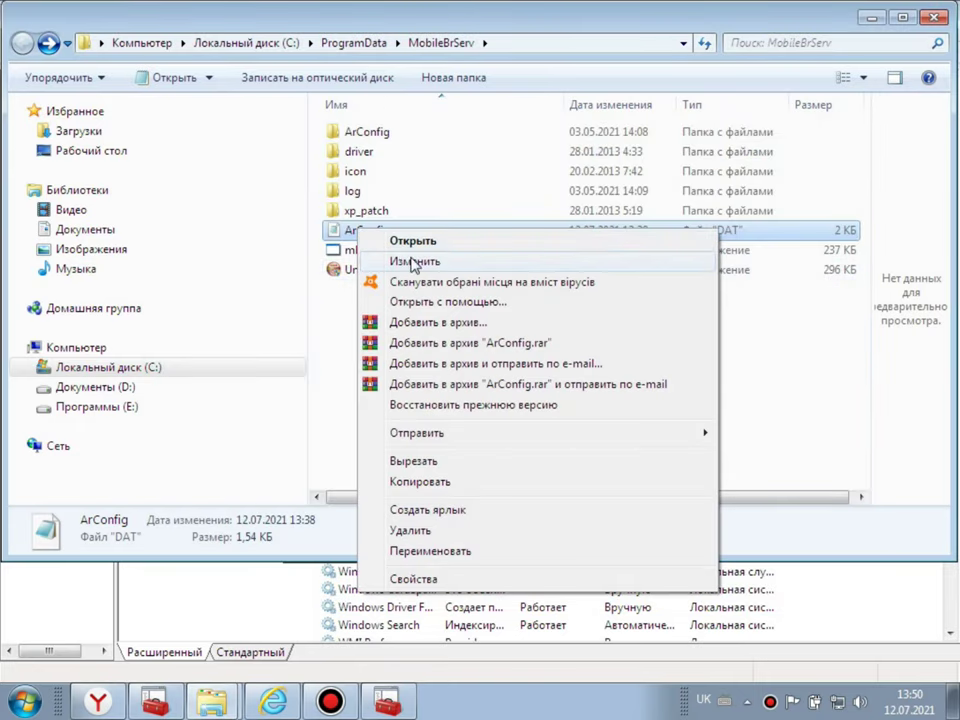
left_click(456, 302)
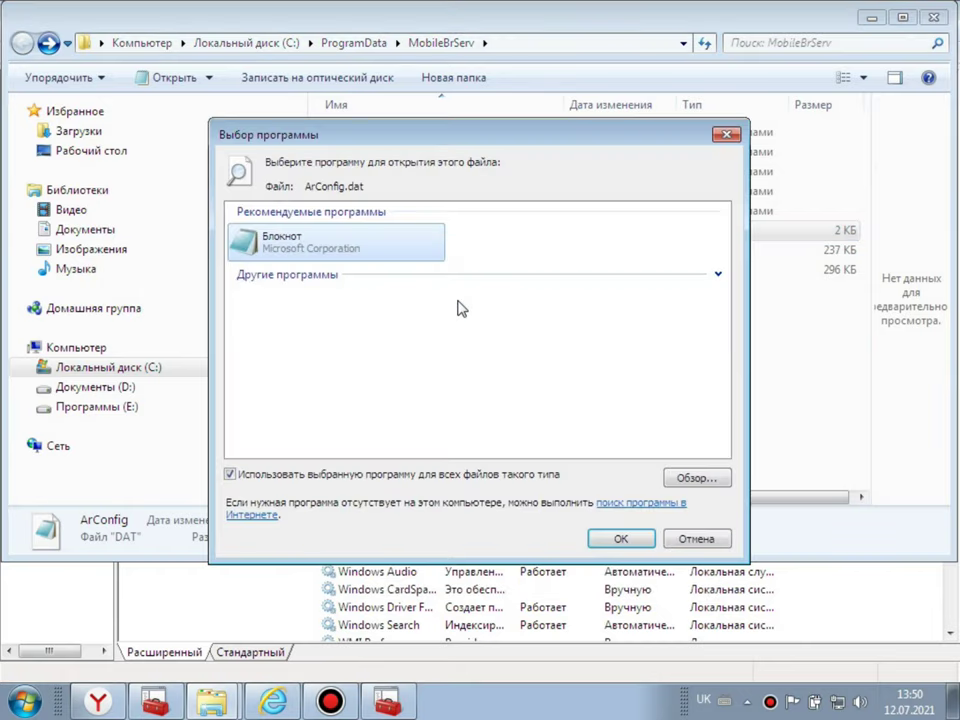
left_click(600, 540)
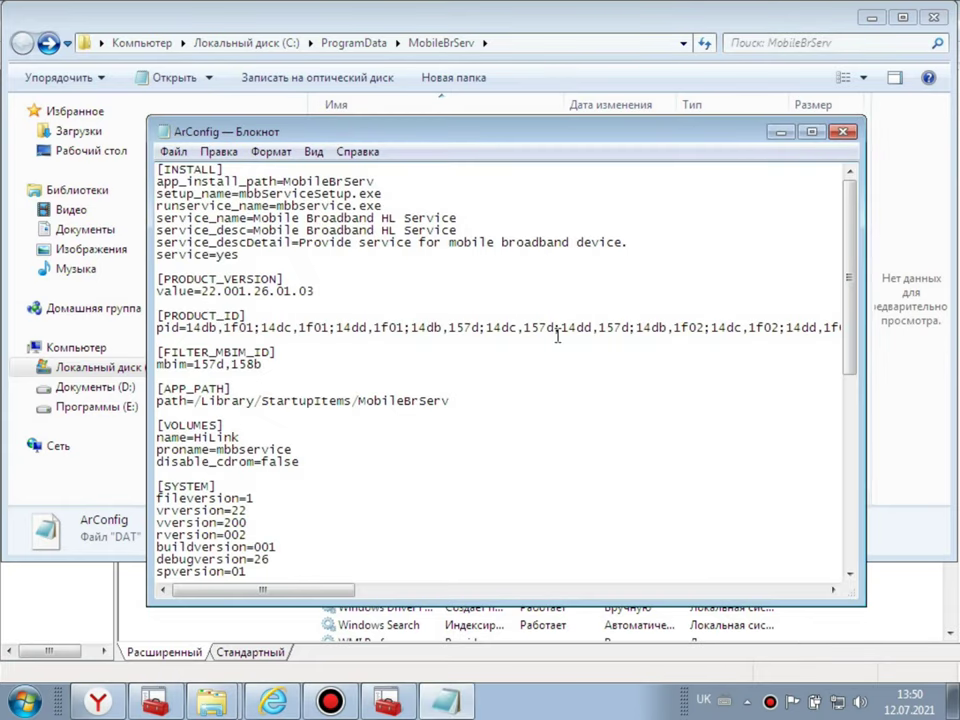
Set auto_open_url to 0 in the [OPEN_URL] section of ArConfig.dat and save the file.
left_click_drag(851, 289, 834, 435)
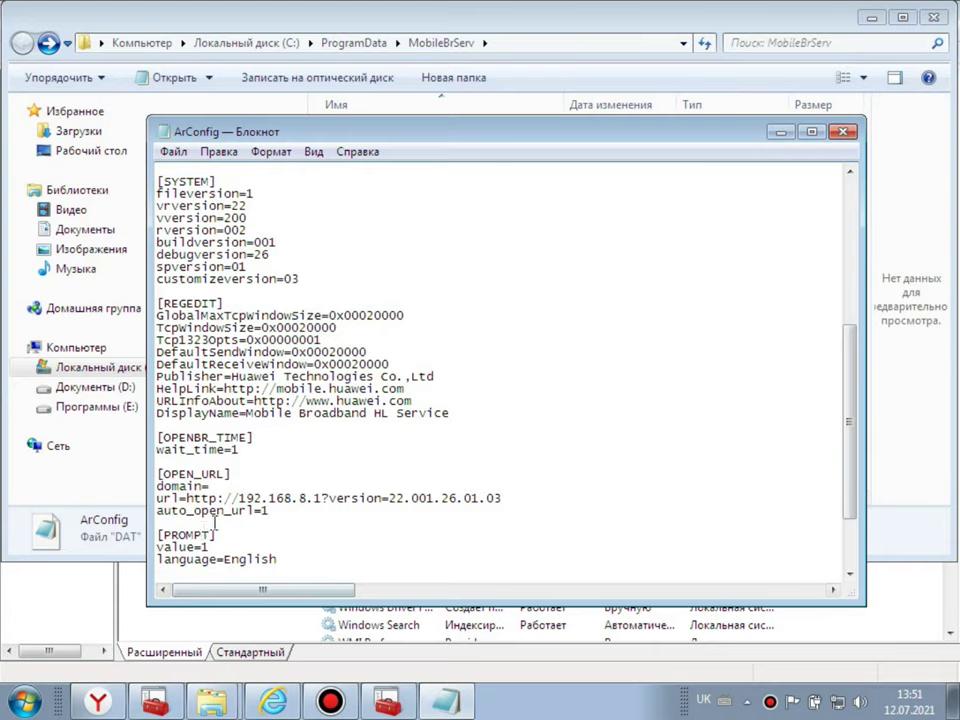
left_click(268, 512)
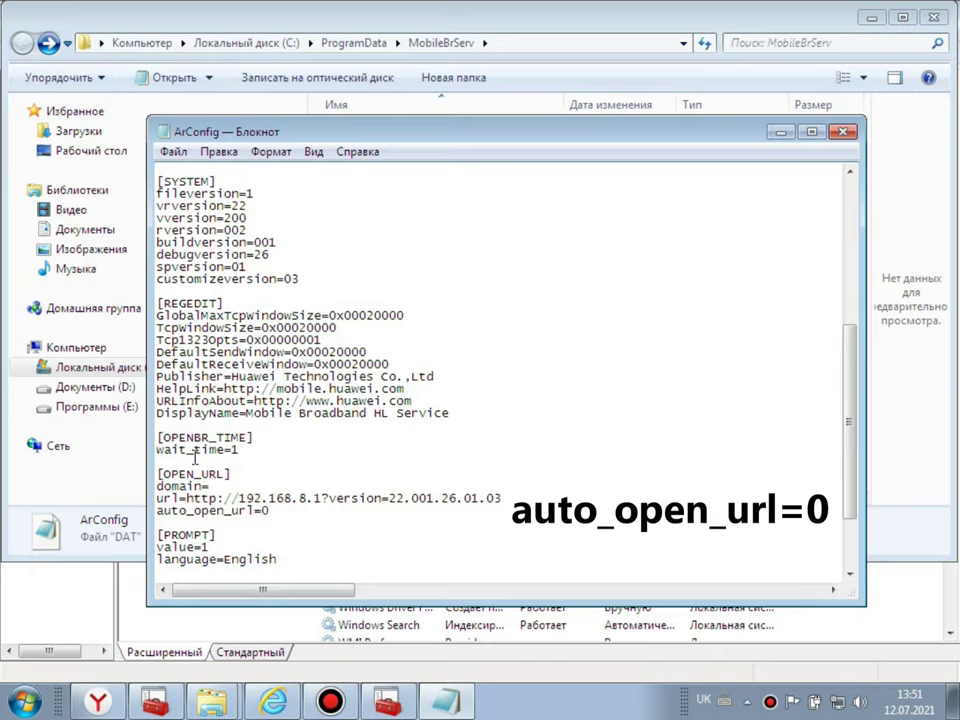
left_click(173, 151)
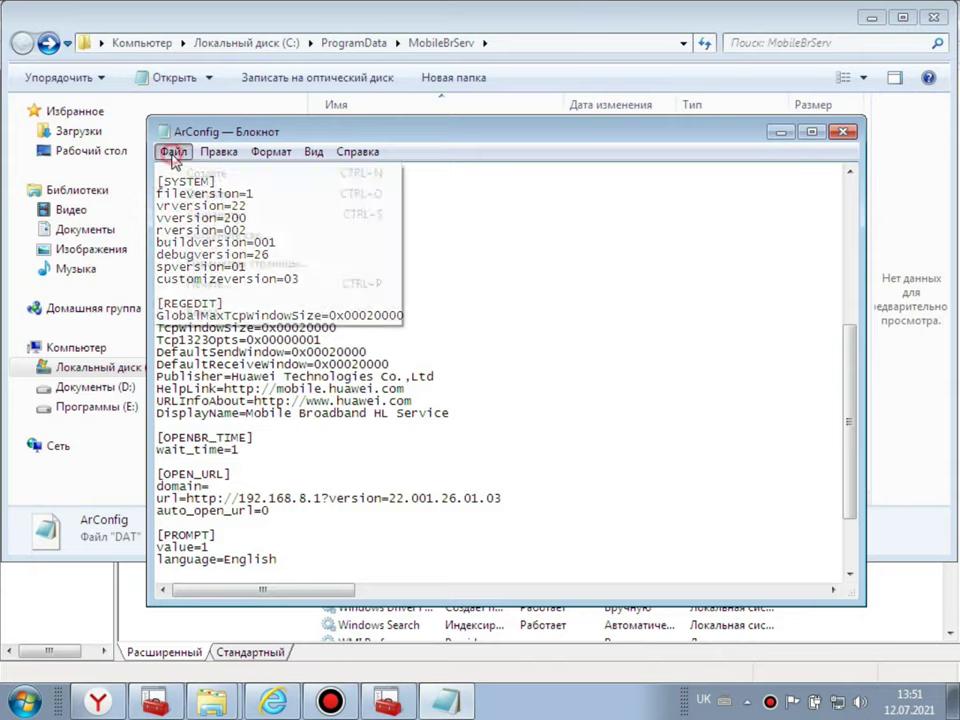
left_click(213, 215)
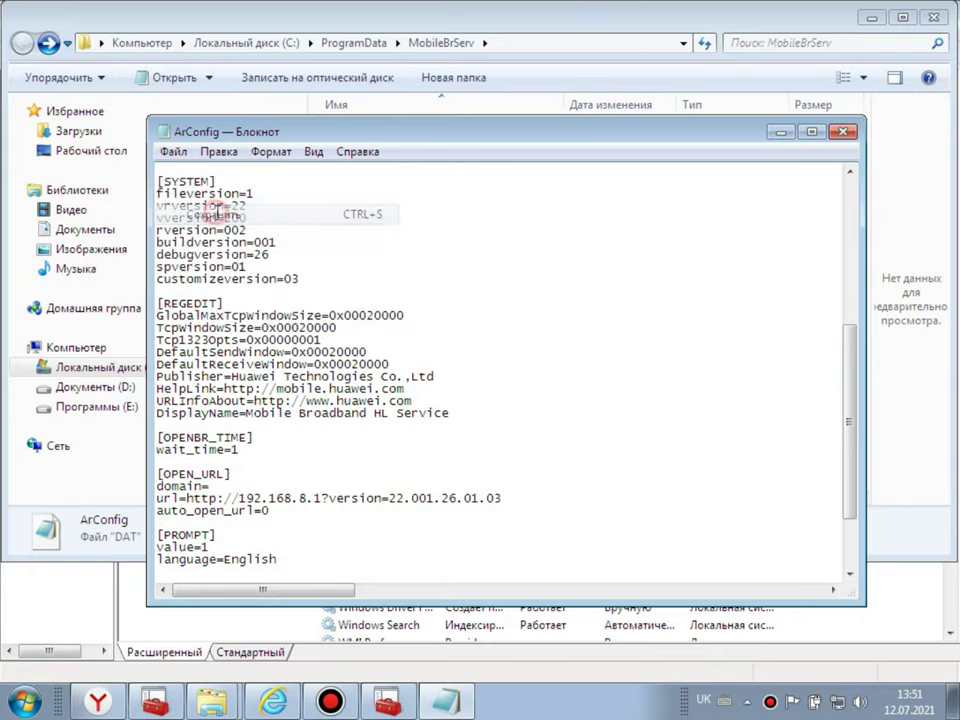
Close the ArConfig.dat file and the MobileBrServ folder, and confirm the Mobile Broadband HL Service properties.
left_click(845, 133)
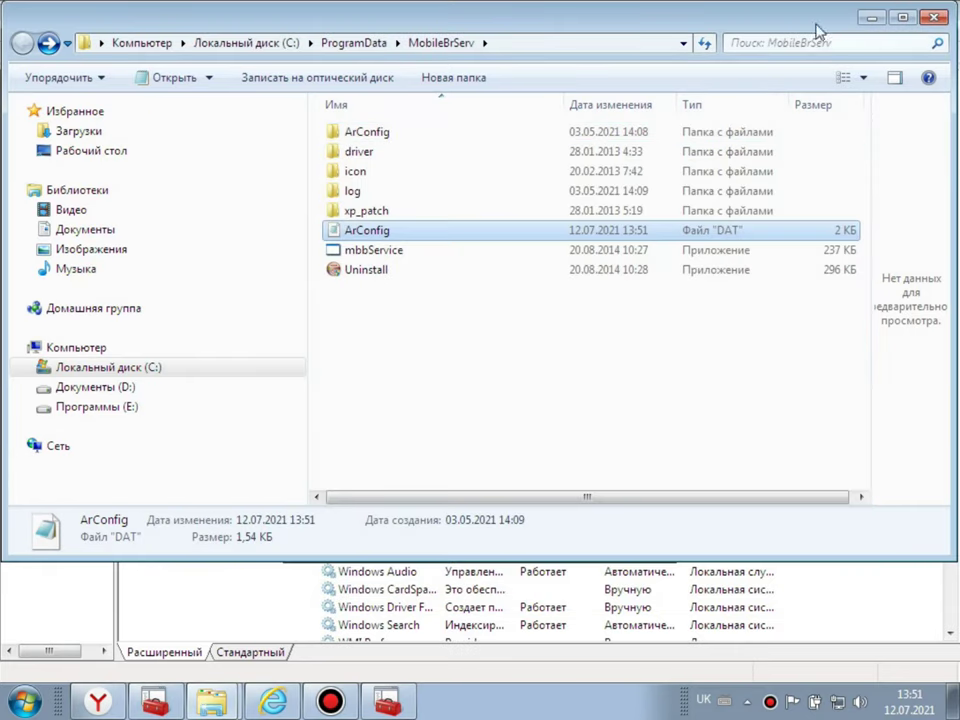
left_click(934, 17)
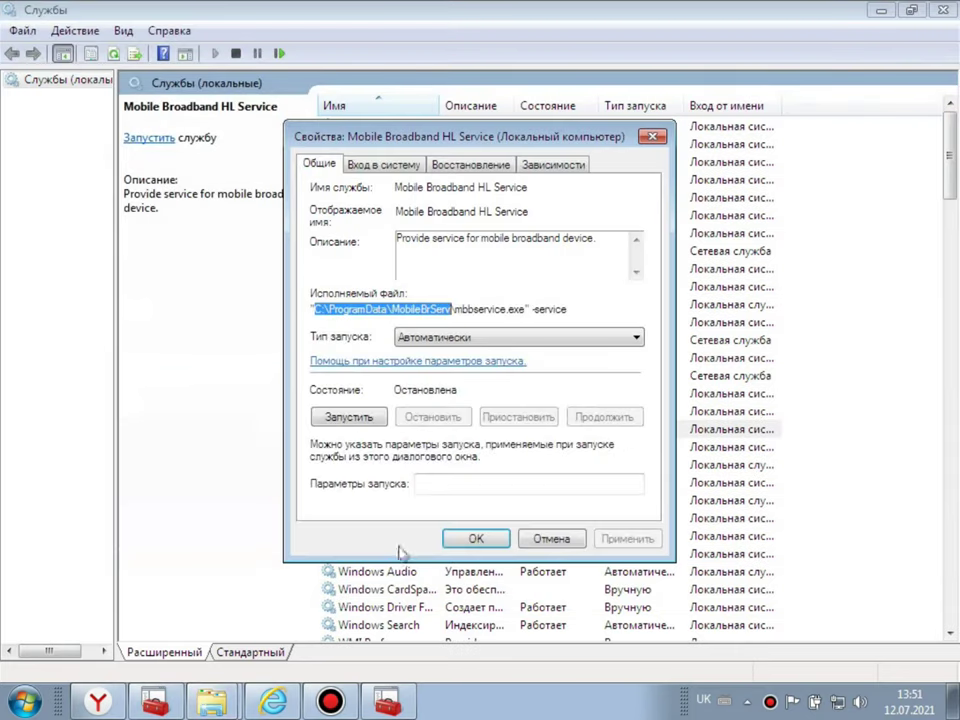
left_click(490, 541)
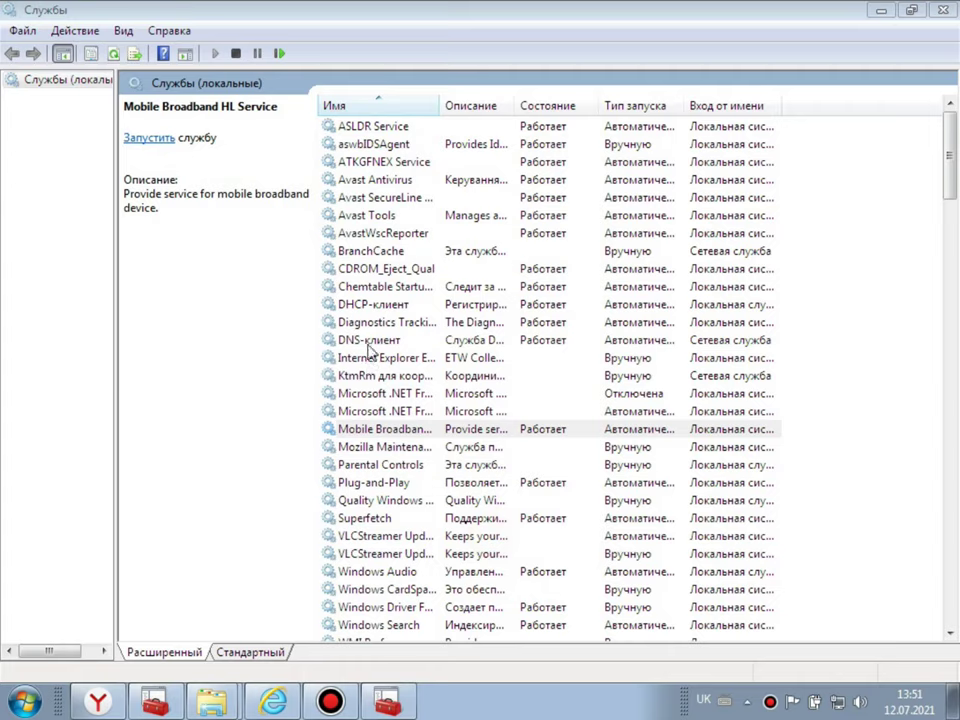
Start the Mobile Broadband HL Service again and minimize the Службы window.
left_click(362, 430)
right_click(363, 432)
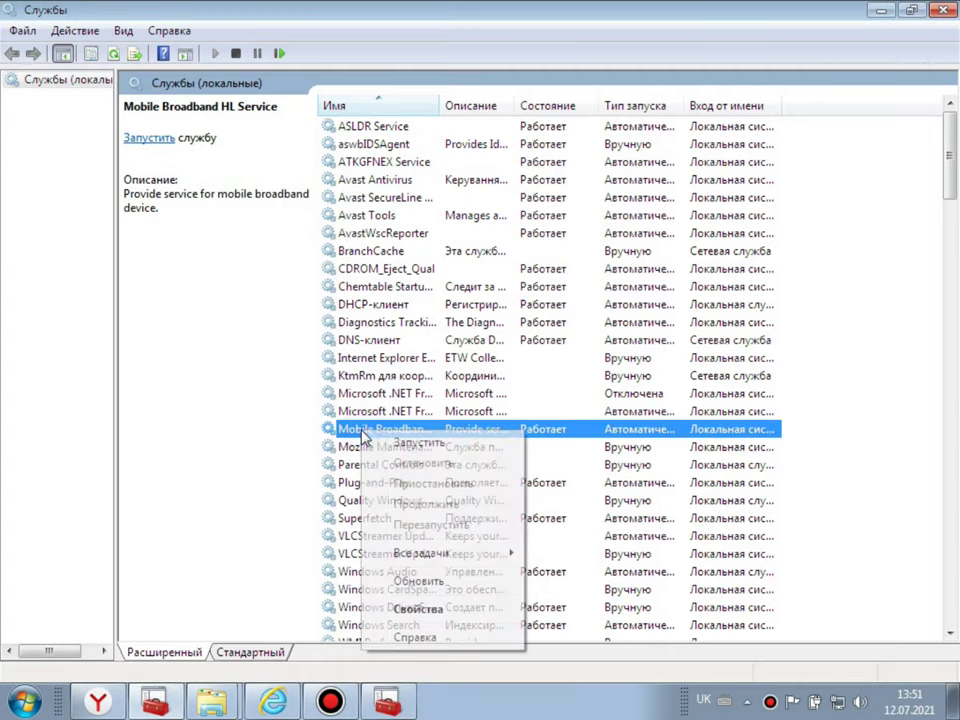
left_click(425, 448)
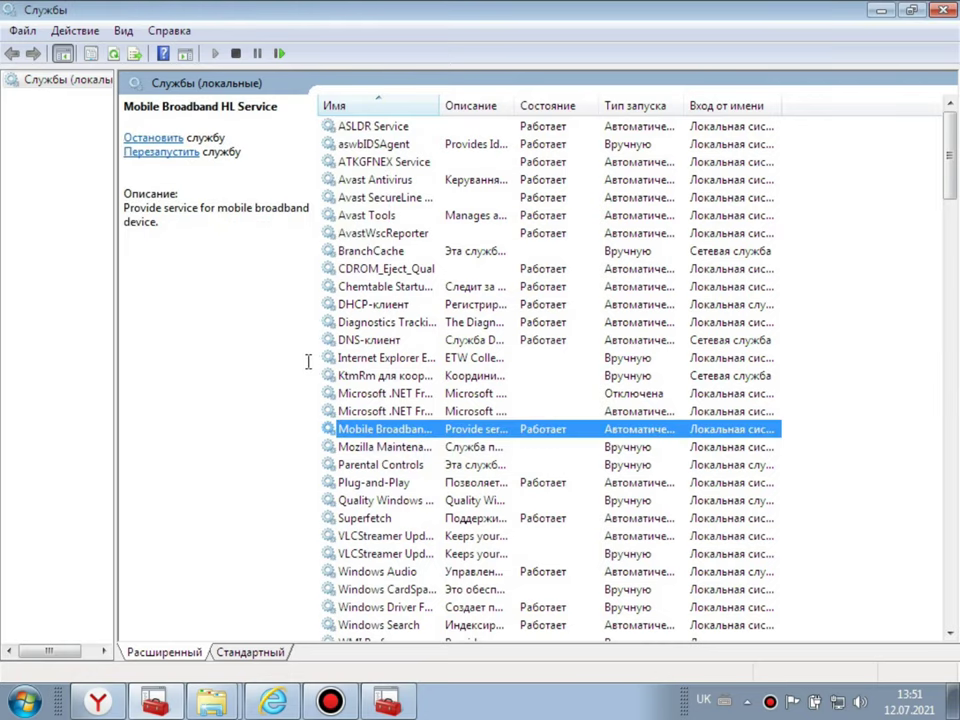
left_click(880, 12)
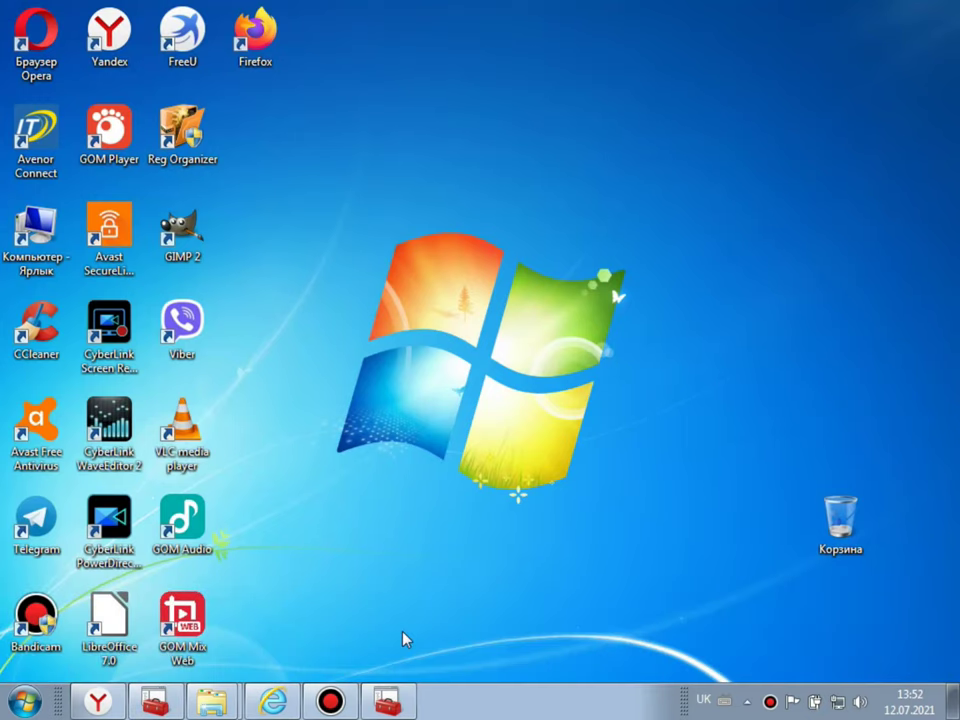